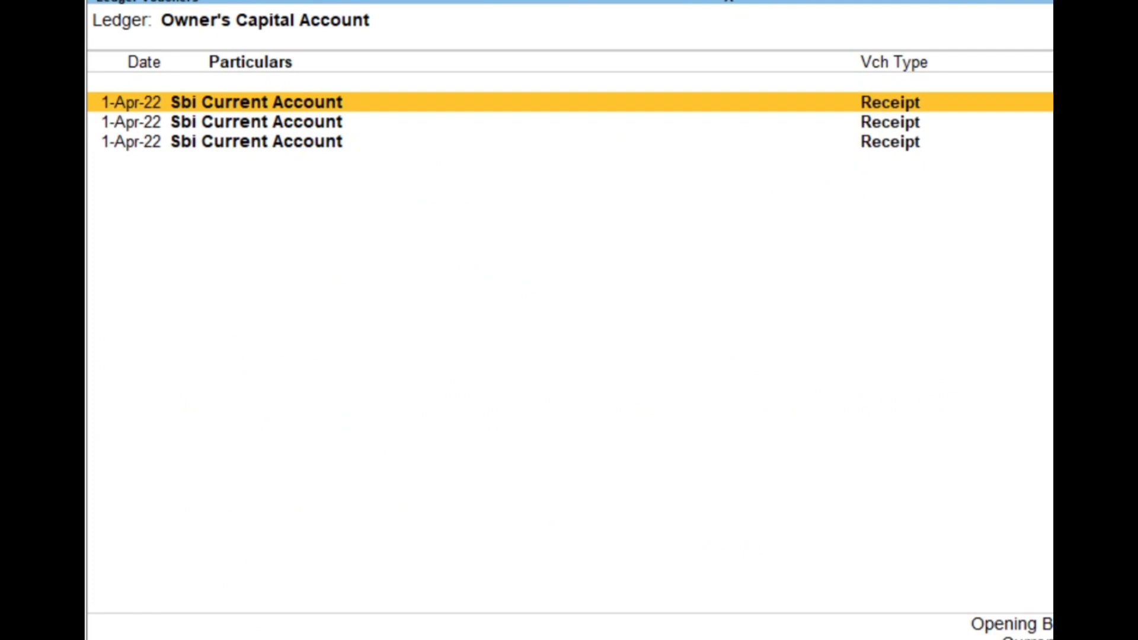
- Leave the Owner's Capital Account ledger report and the blank Receipt voucher, and open a new Contra voucher
{"action": "key", "text": "Escape"}
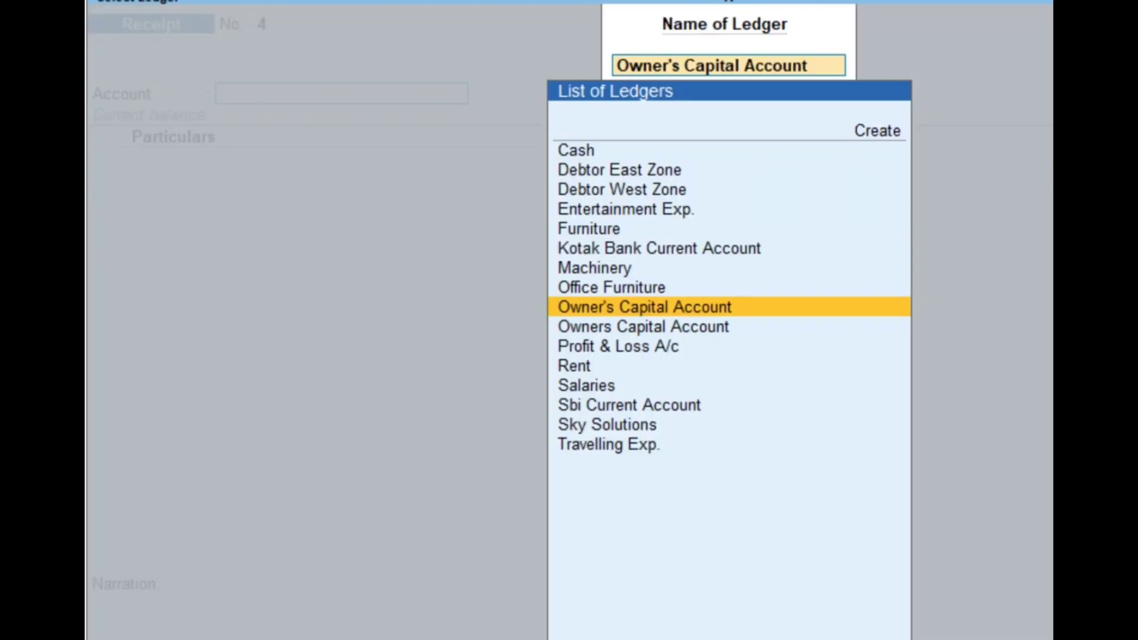
{"action": "key", "text": "Escape"}
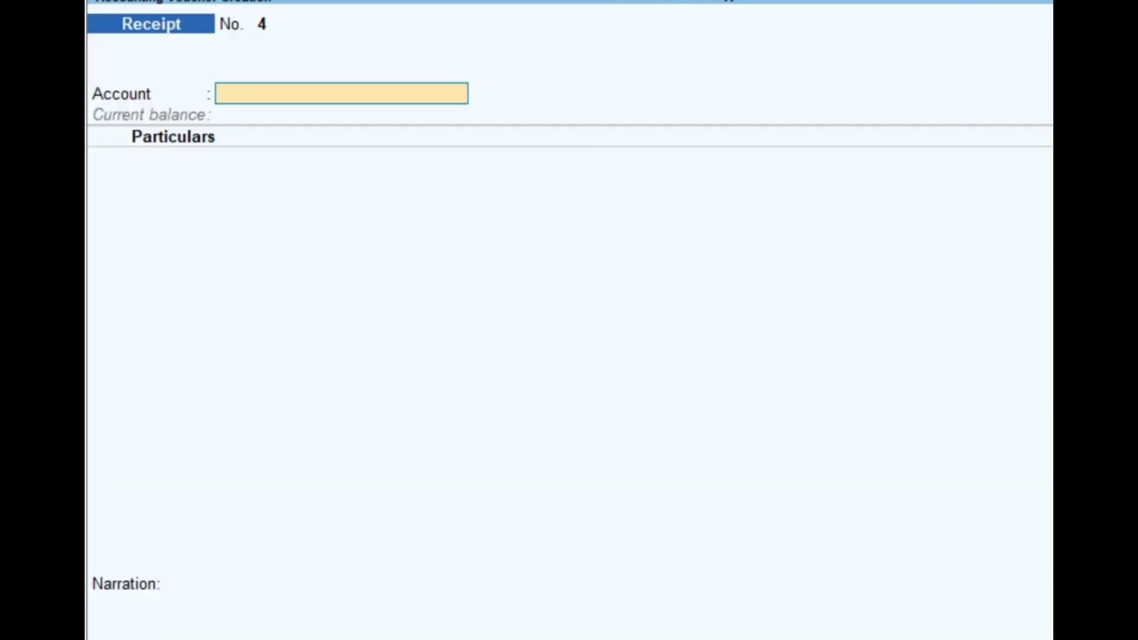
{"action": "key", "text": "Escape"}
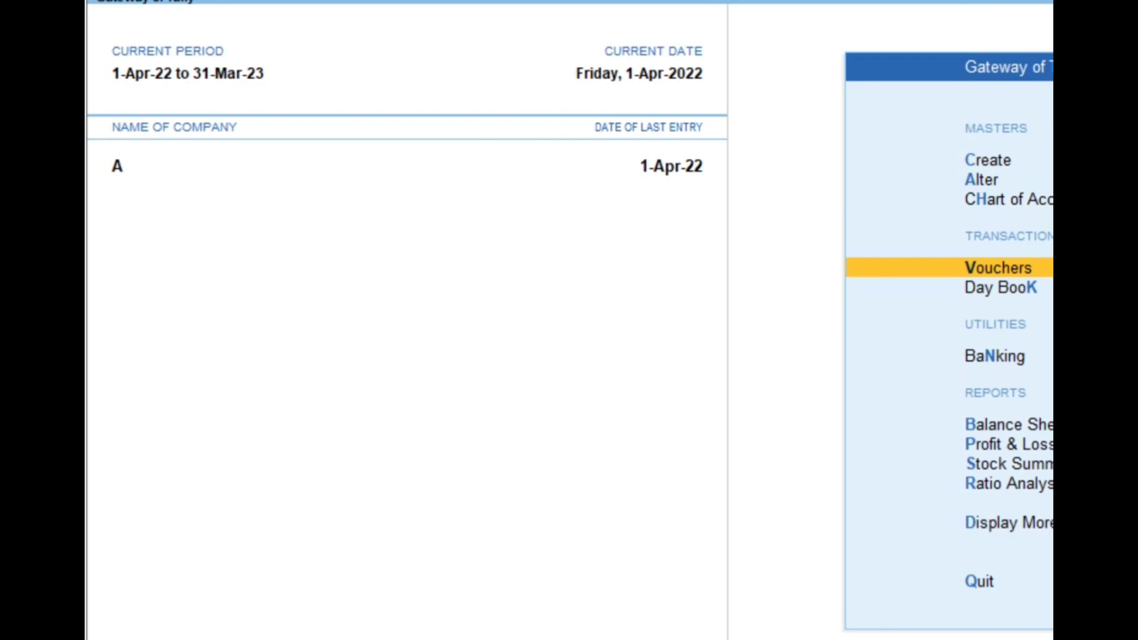
{"action": "key", "text": "Return"}
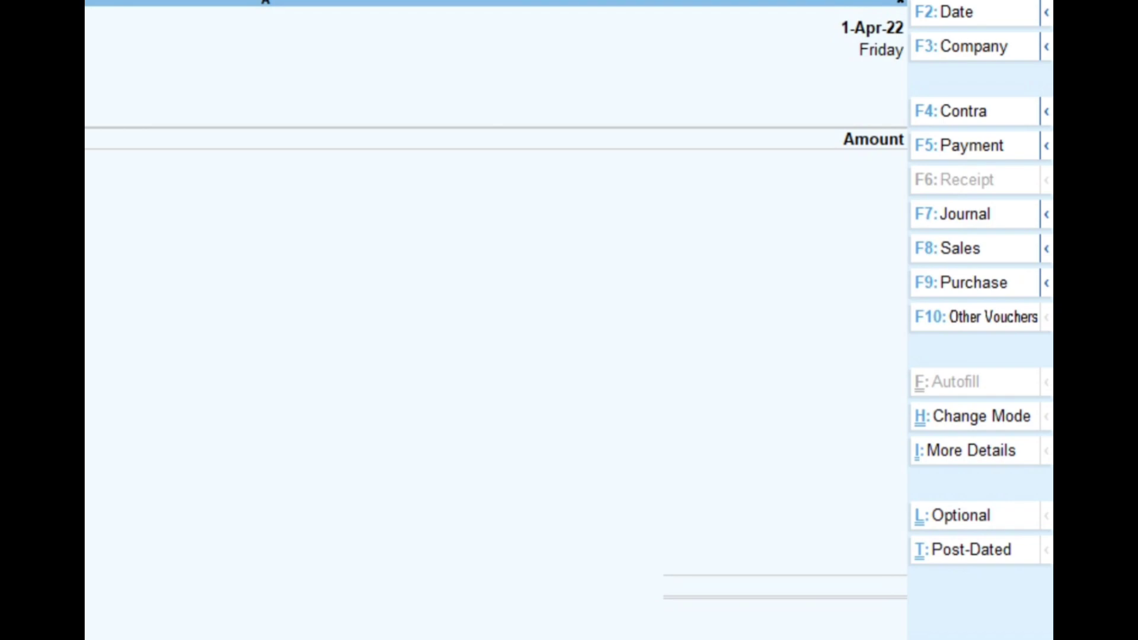
{"action": "key", "text": "F4"}
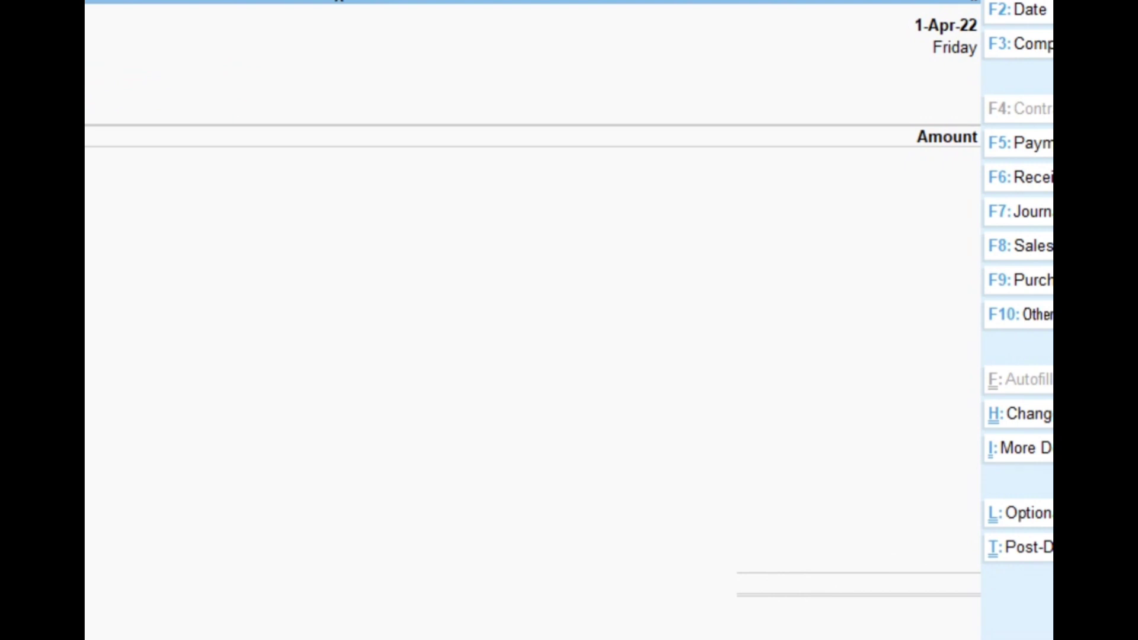
- Change the Contra voucher's mode to Double Entry
{"action": "key", "text": "ctrl+h"}
{"action": "key", "text": "Up"}
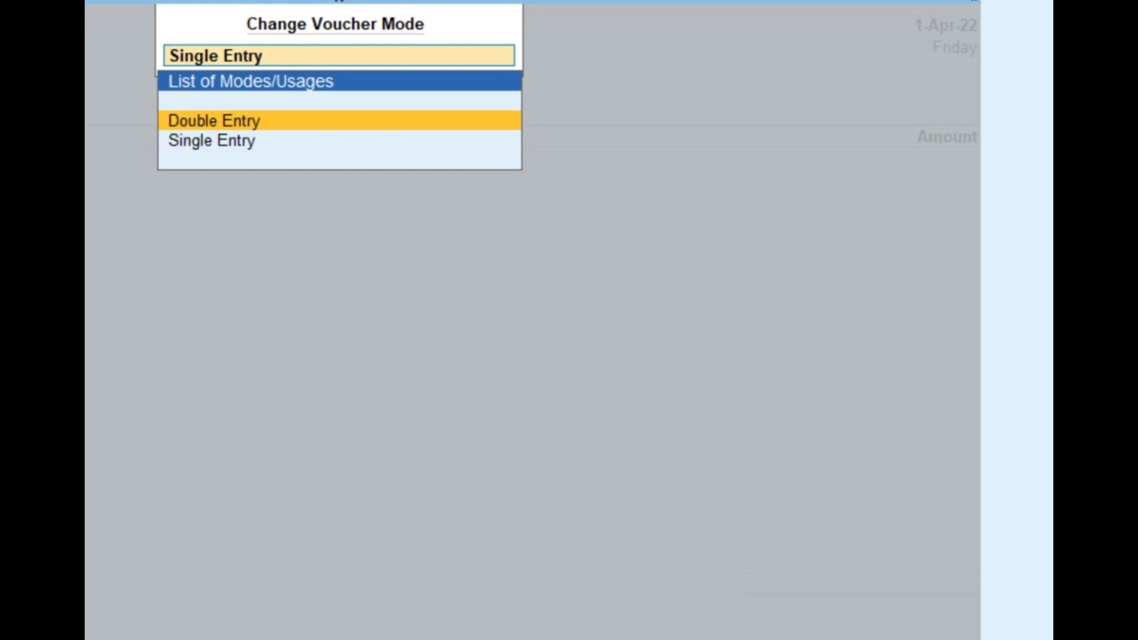
{"action": "key", "text": "Return"}
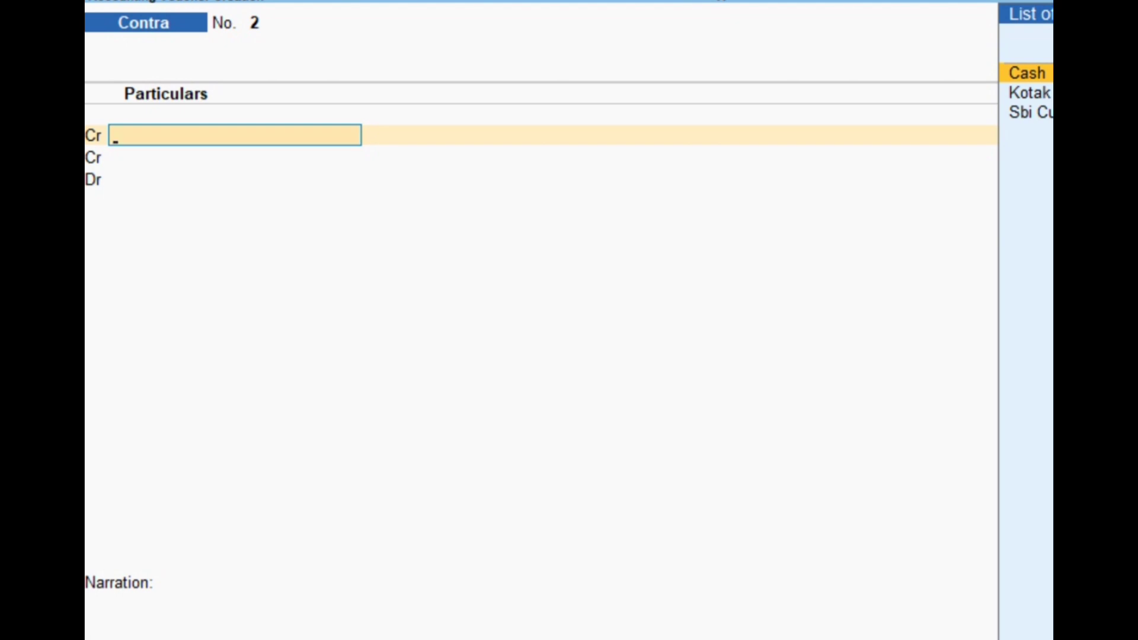
- Credit Sbi Current Account with 15,000 on the first line of the Contra voucher
{"action": "key", "text": "Down"}
{"action": "key", "text": "Down"}
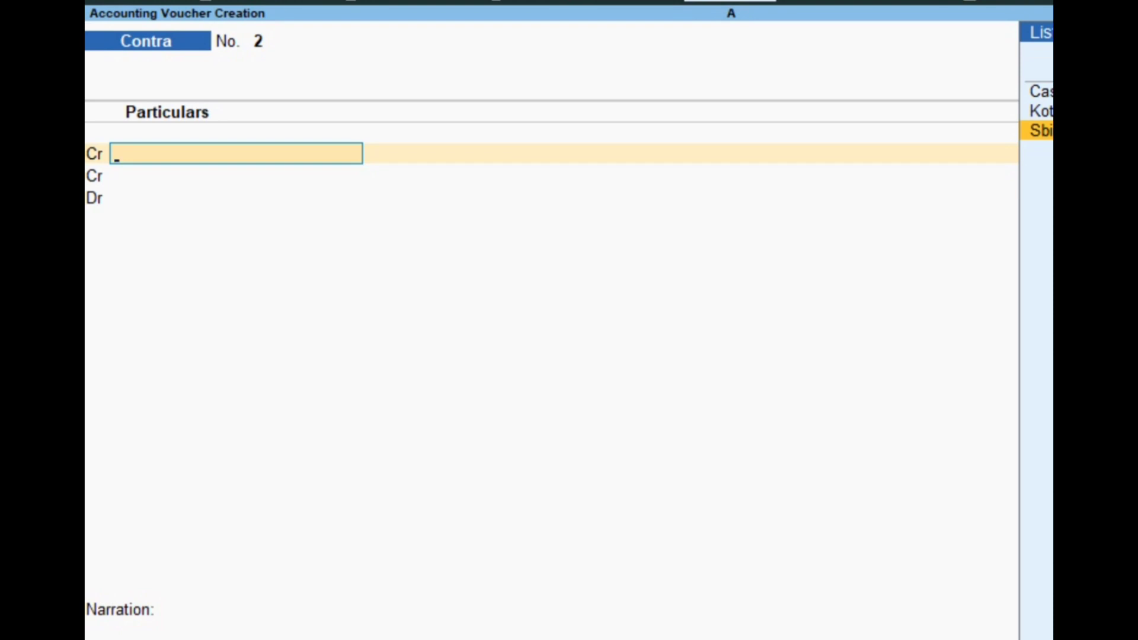
{"action": "key", "text": "alt+c"}
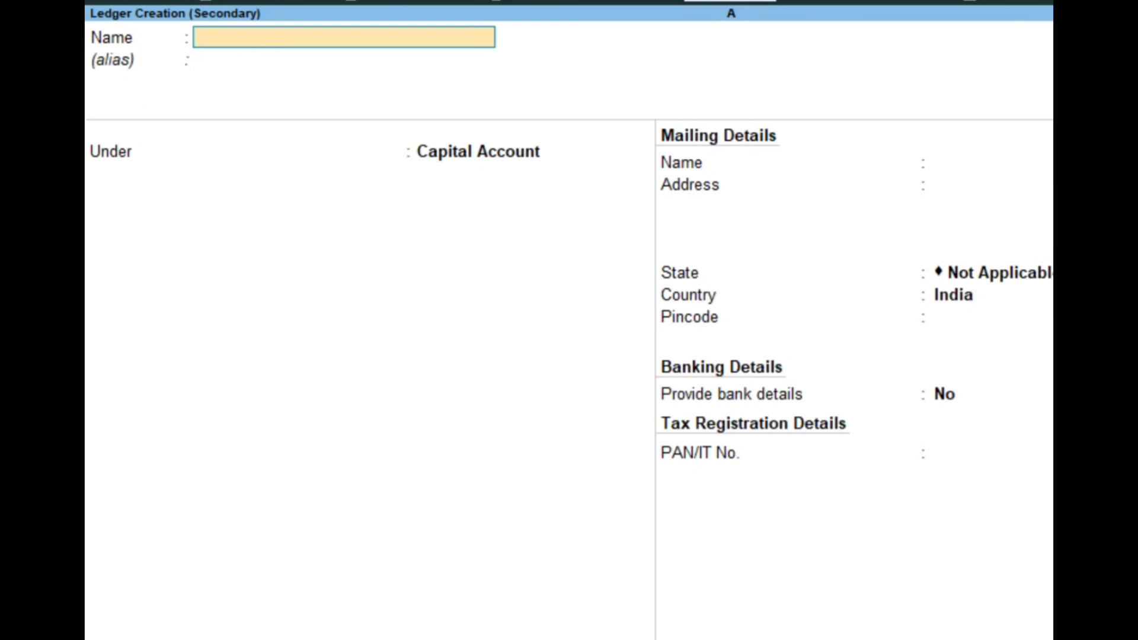
{"action": "key", "text": "Escape"}
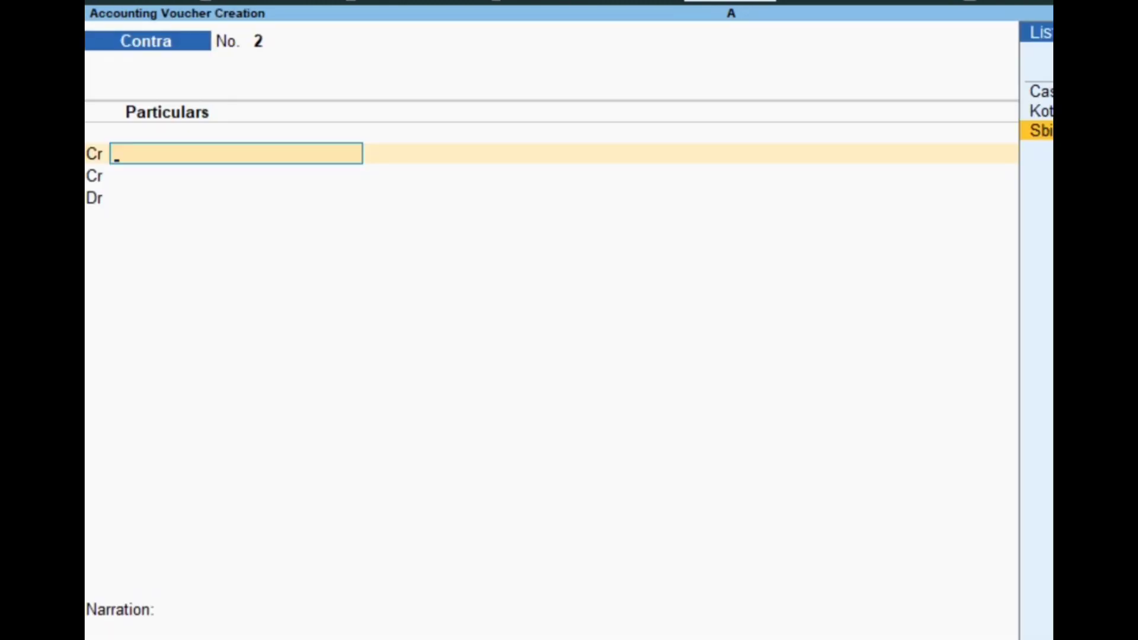
{"action": "key", "text": "Return"}
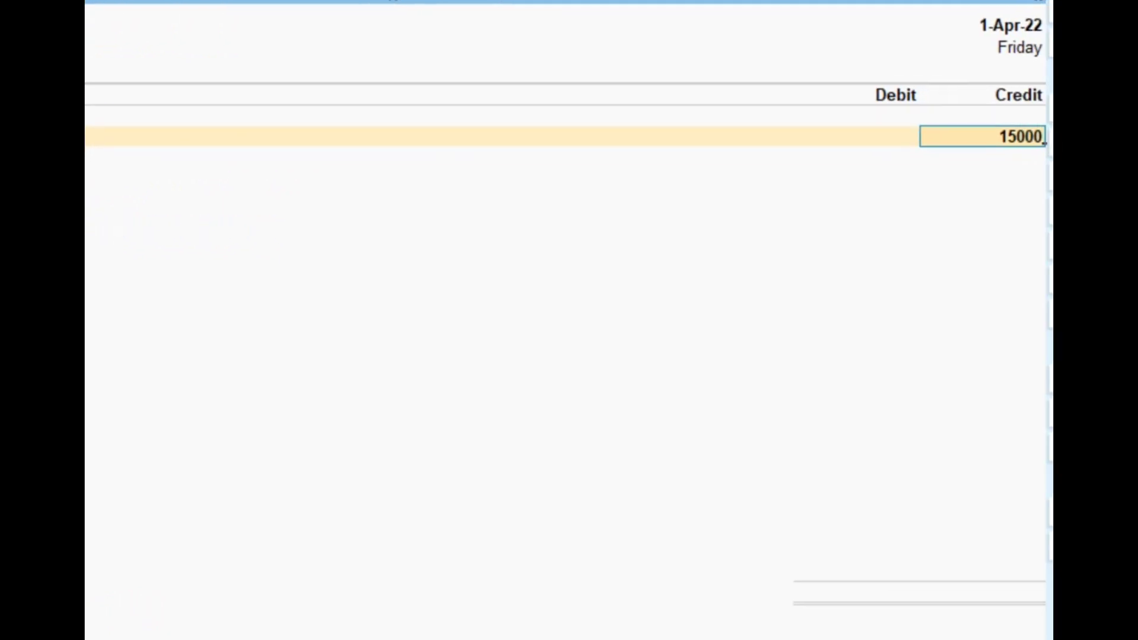
{"action": "key", "text": "Return"}
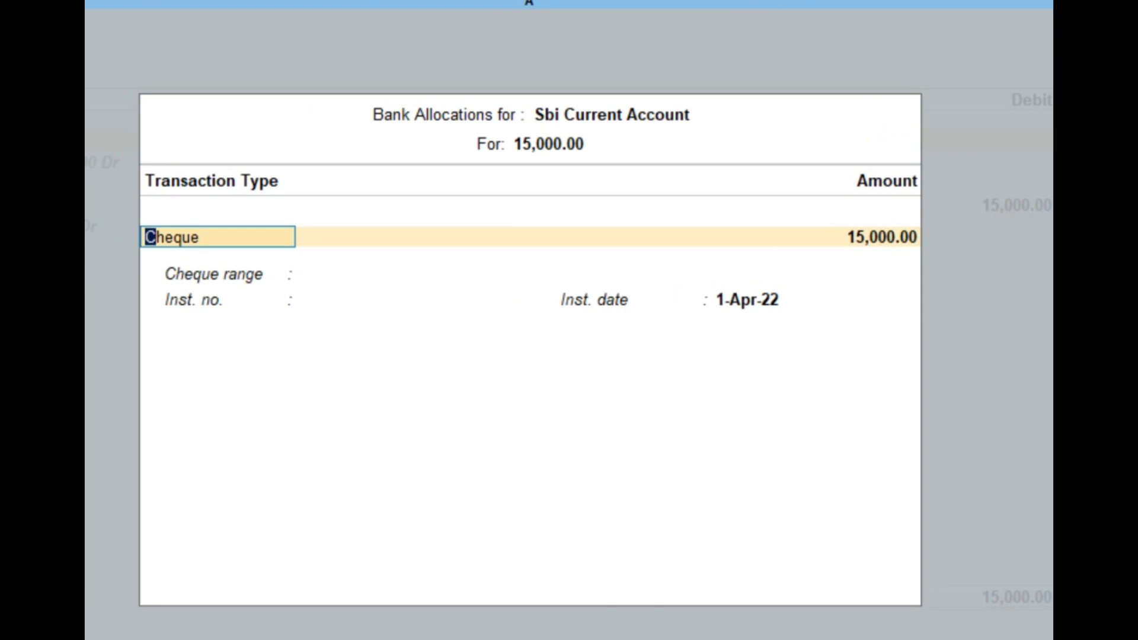
- Accept the Sbi Current Account bank allocation as Cheque with cheque range Not Applicable, no instrument number and date 1-Apr-22
{"action": "key", "text": "Return"}
{"action": "key", "text": "Return"}
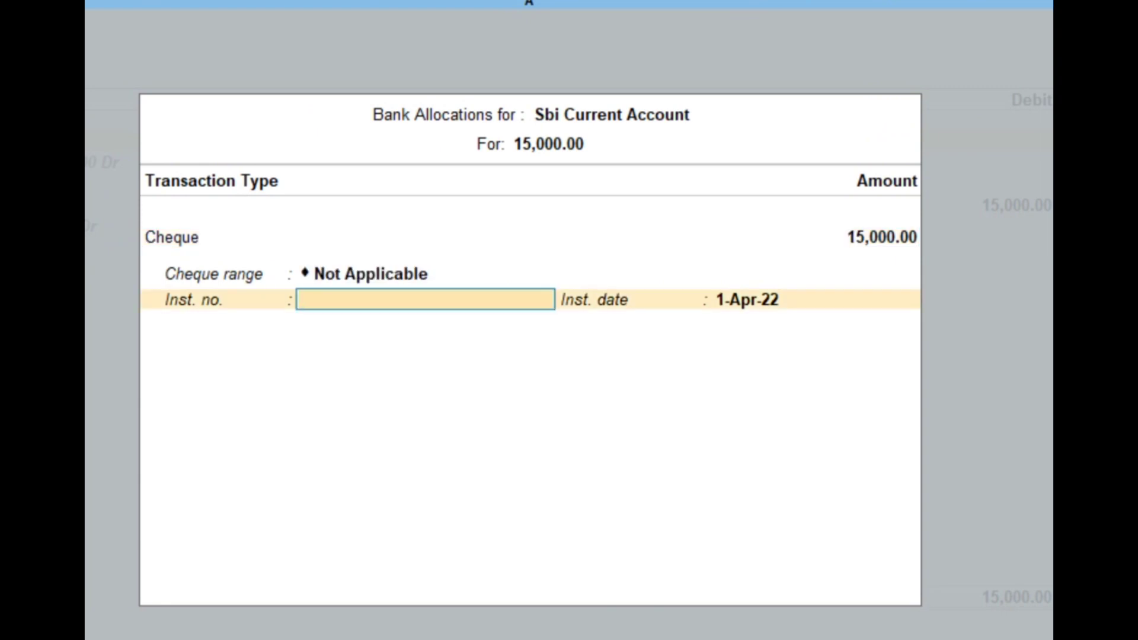
{"action": "key", "text": "Return"}
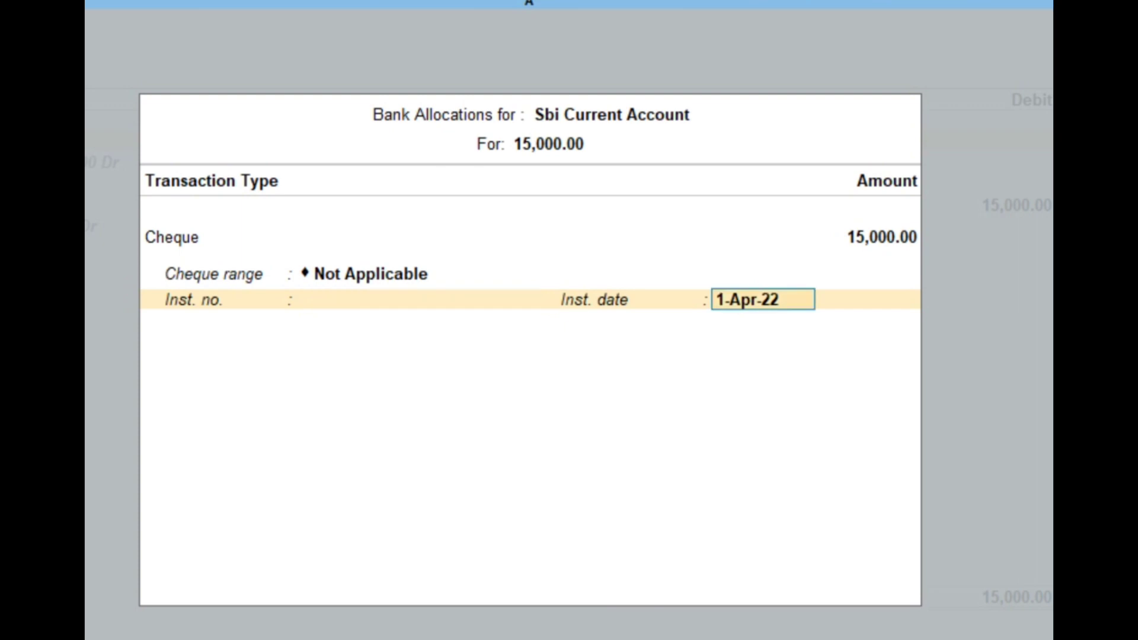
{"action": "key", "text": "Return"}
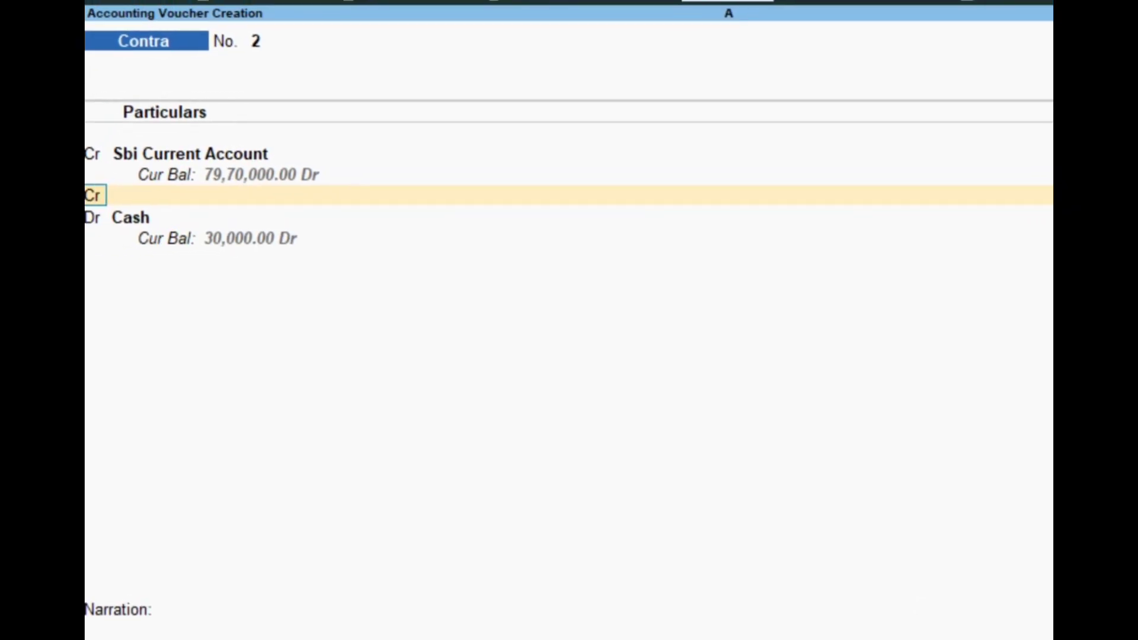
- Make the second voucher line a debit to Cash for 15,000
{"action": "key", "text": "d"}
{"action": "key", "text": "Return"}
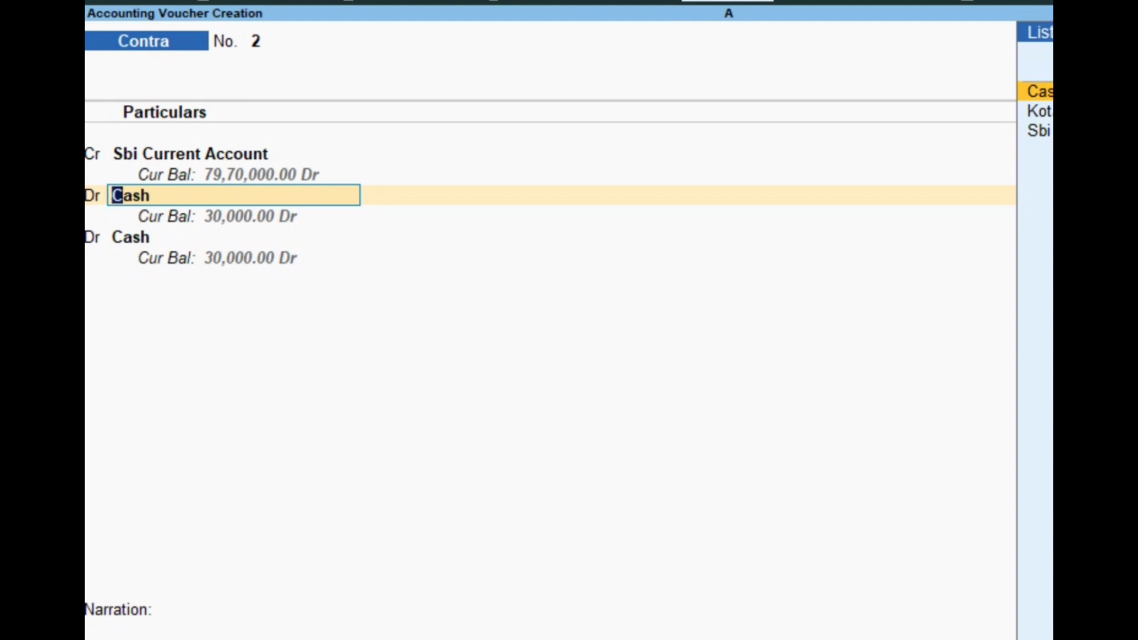
{"action": "key", "text": "Return"}
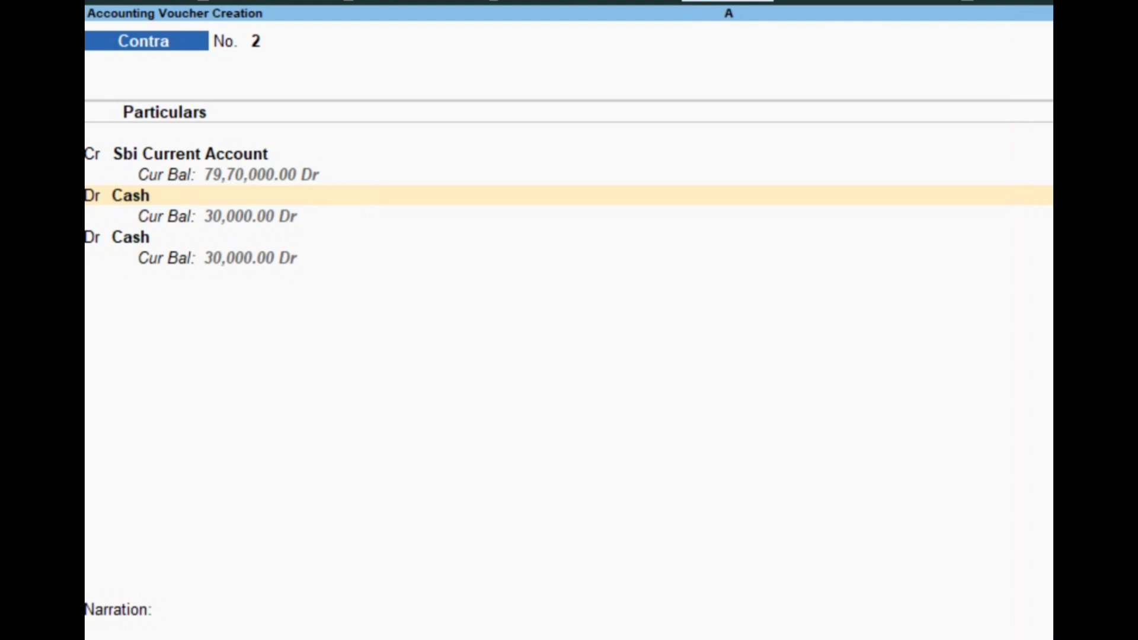
{"action": "key", "text": "Return"}
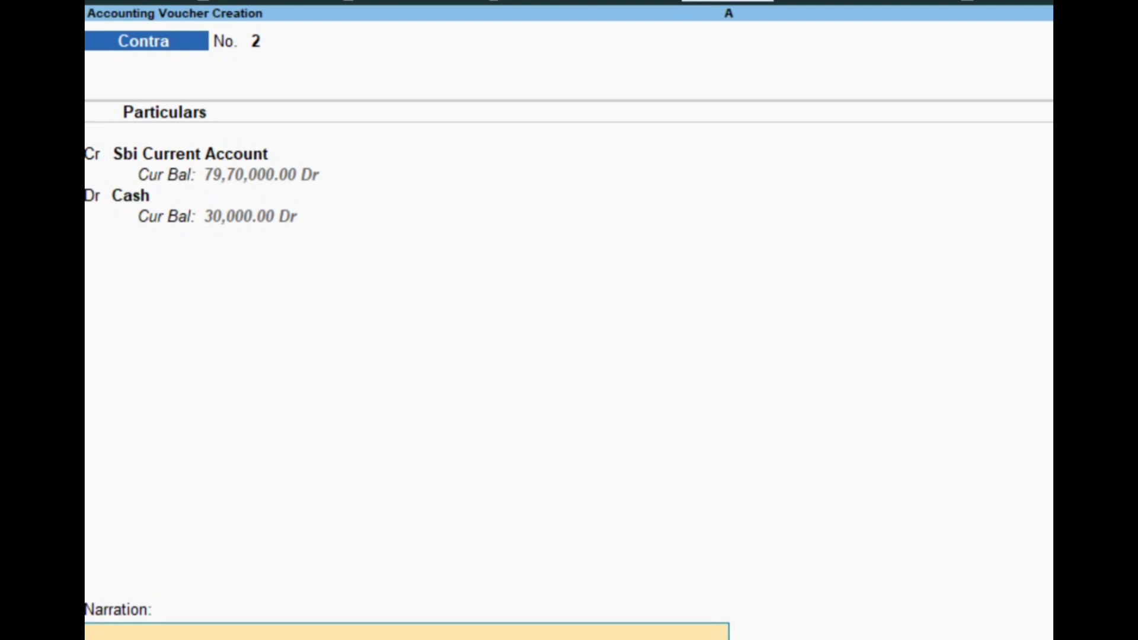
- Enter the narration "Being cash is withdrawn to account petty cash expenses in the business." and accept the Contra voucher
{"action": "mouse_move", "coordinate": [616, 639]}
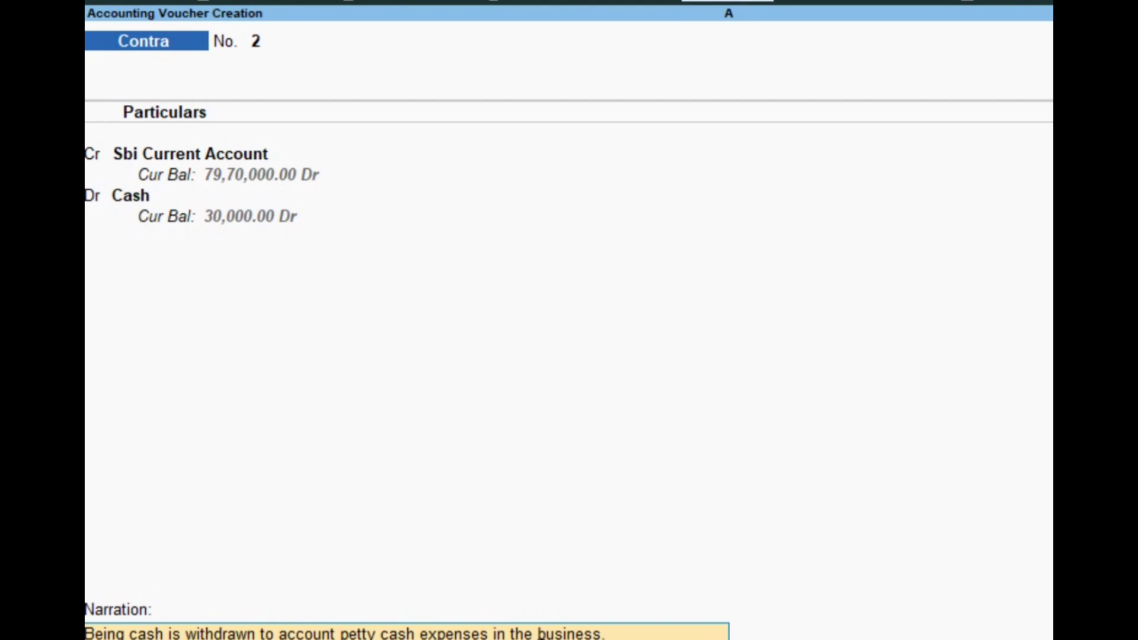
{"action": "key", "text": "Return"}
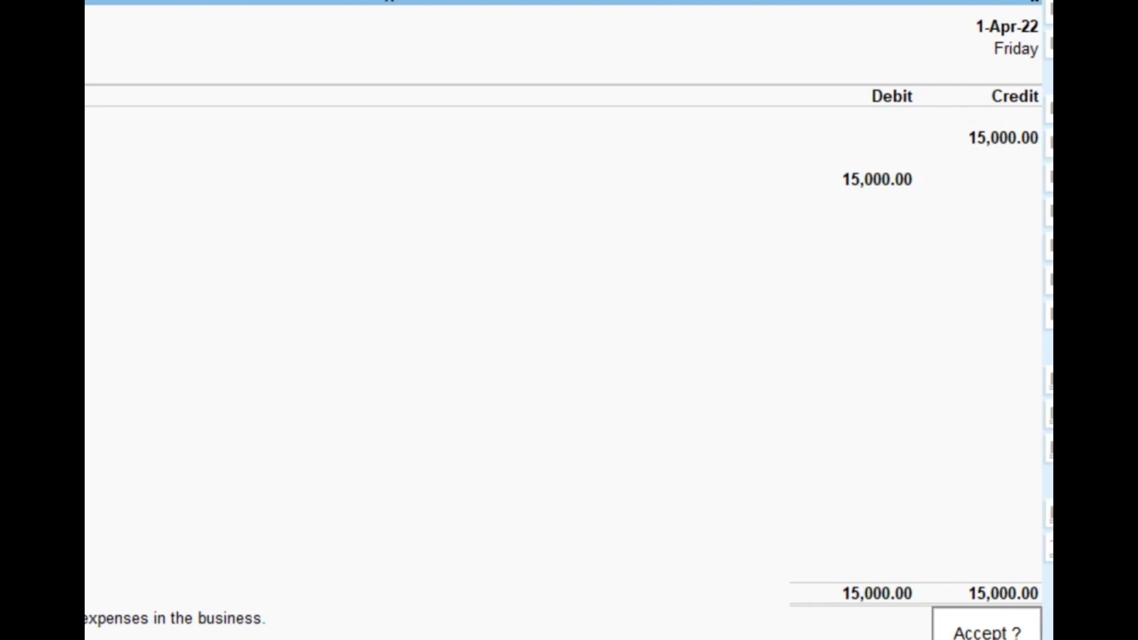
{"action": "key", "text": "Return"}
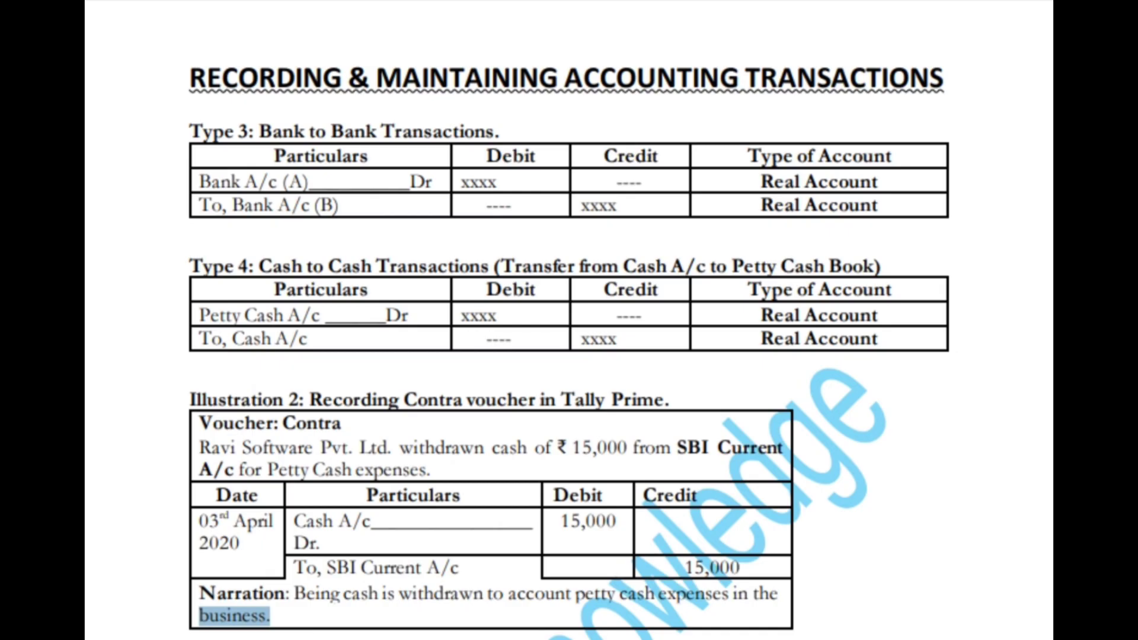
- Review the notes document's Contra voucher steps and its instructions for viewing the voucher in the Cash/Bank Book report
{"action": "scroll", "coordinate": [569, 332], "scroll_direction": "down", "scroll_amount": 10}
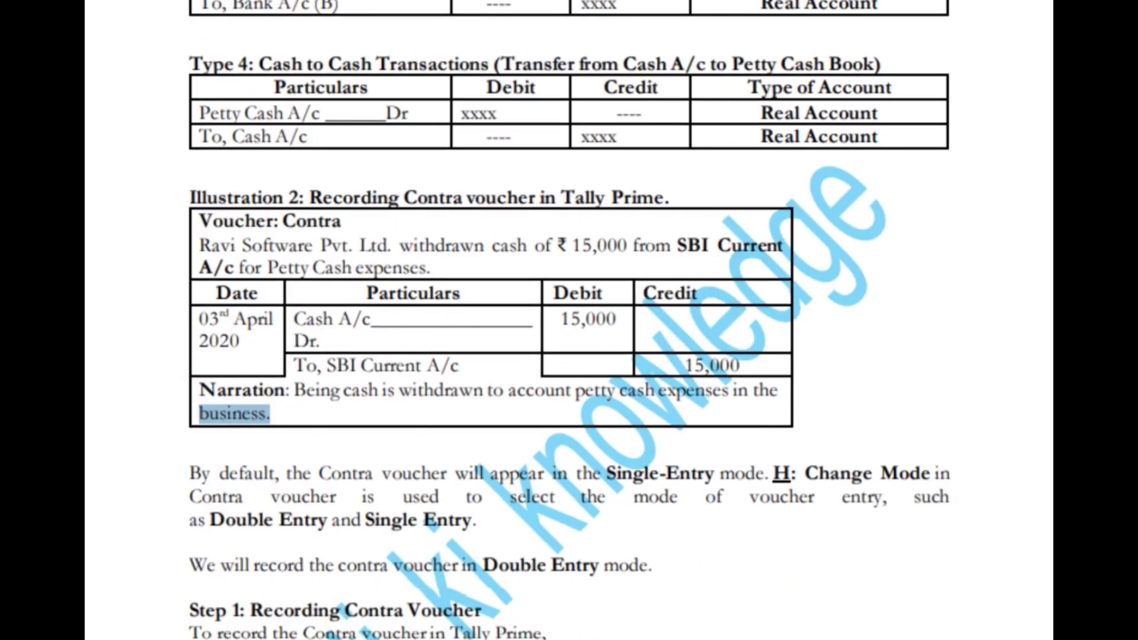
{"action": "scroll", "coordinate": [570, 320], "scroll_direction": "down", "scroll_amount": 2}
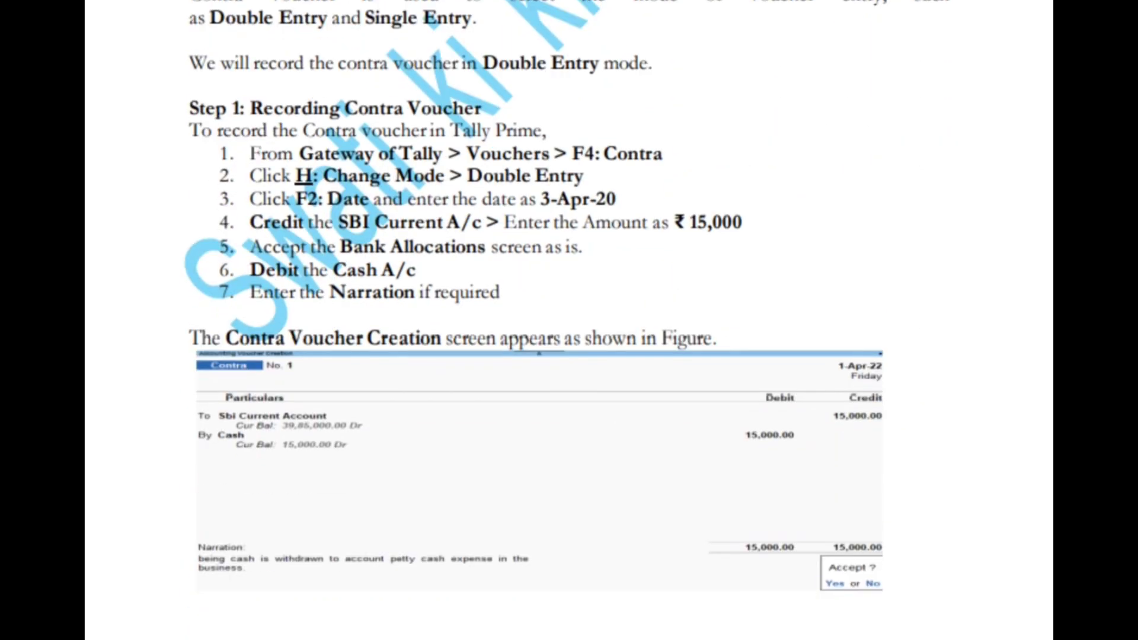
{"action": "scroll", "coordinate": [570, 321], "scroll_direction": "down", "scroll_amount": 5}
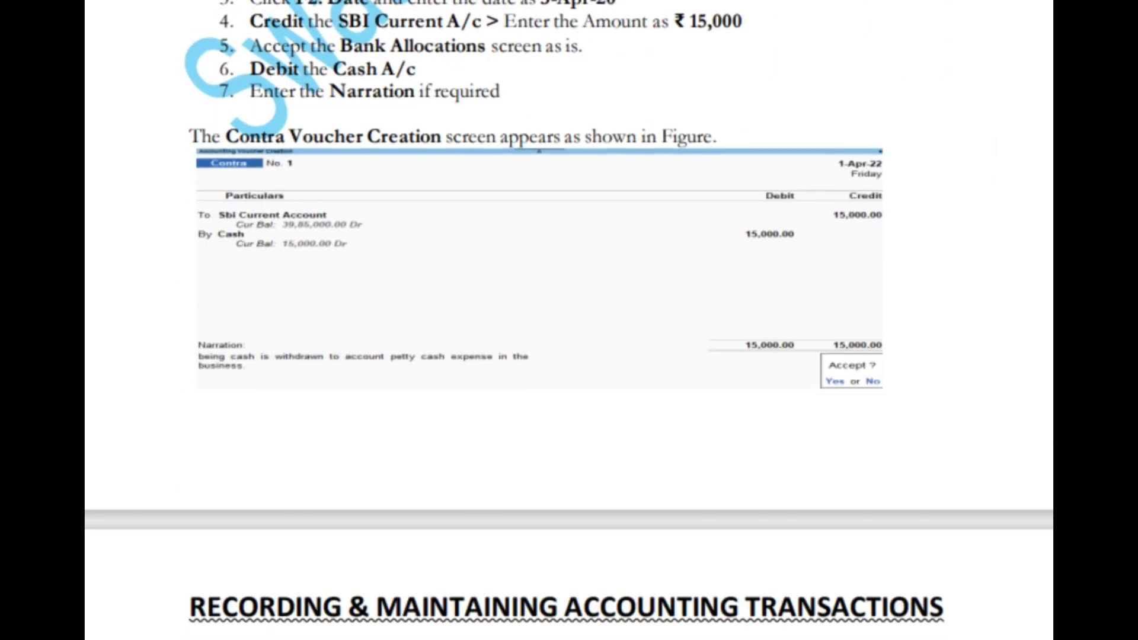
{"action": "scroll", "coordinate": [570, 321], "scroll_direction": "down", "scroll_amount": 10}
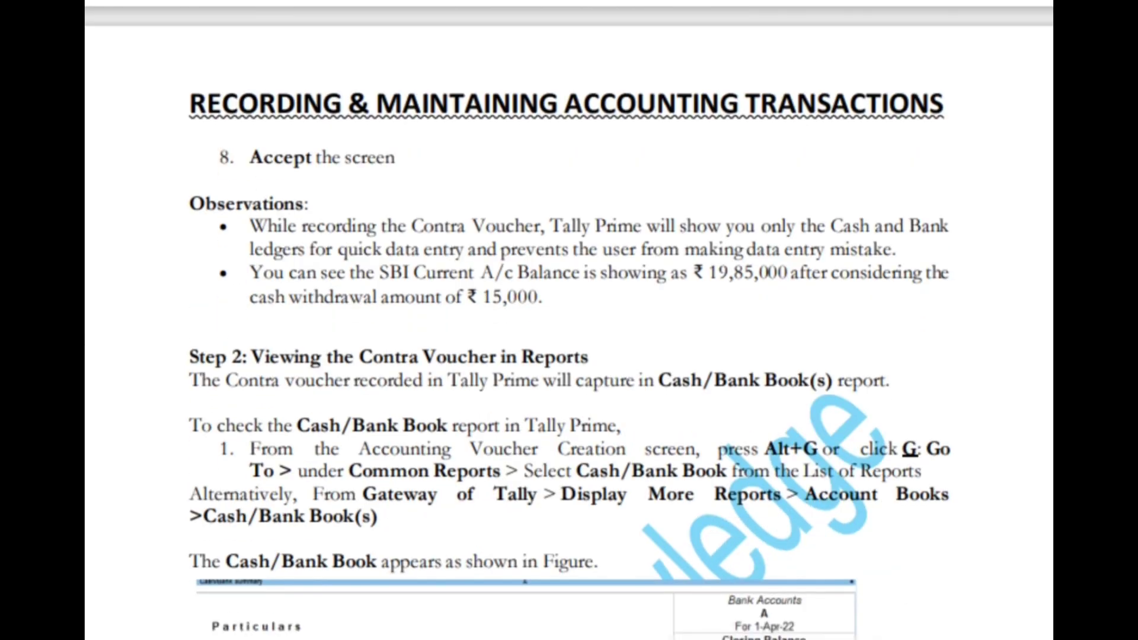
{"action": "scroll", "coordinate": [569, 321], "scroll_direction": "down", "scroll_amount": 2}
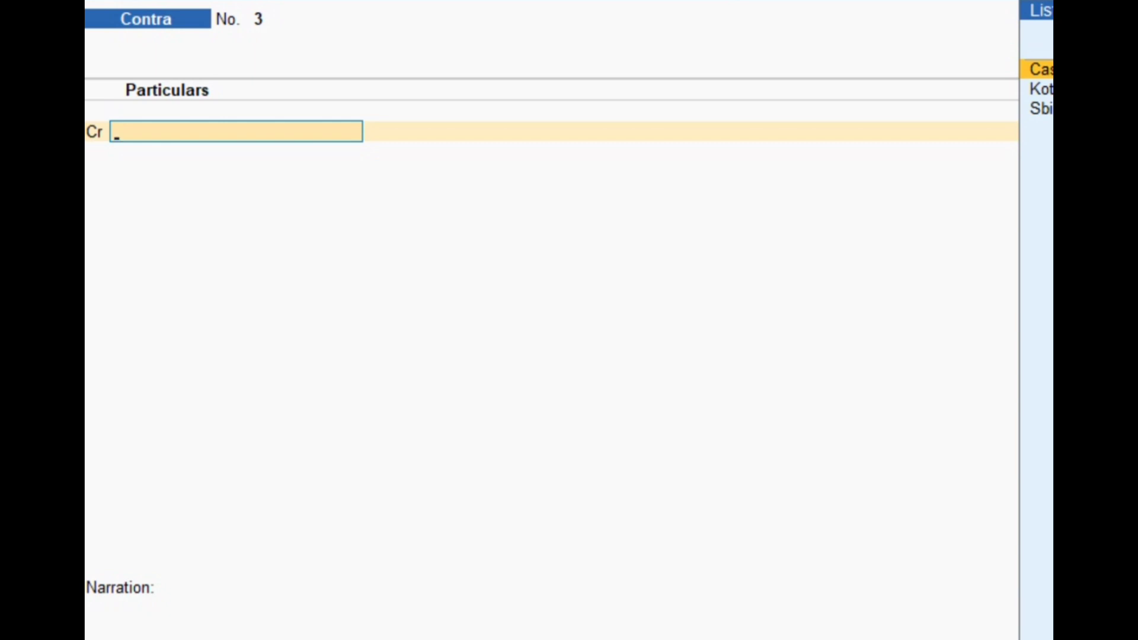
{"action": "left_click", "coordinate": [558, 639]}
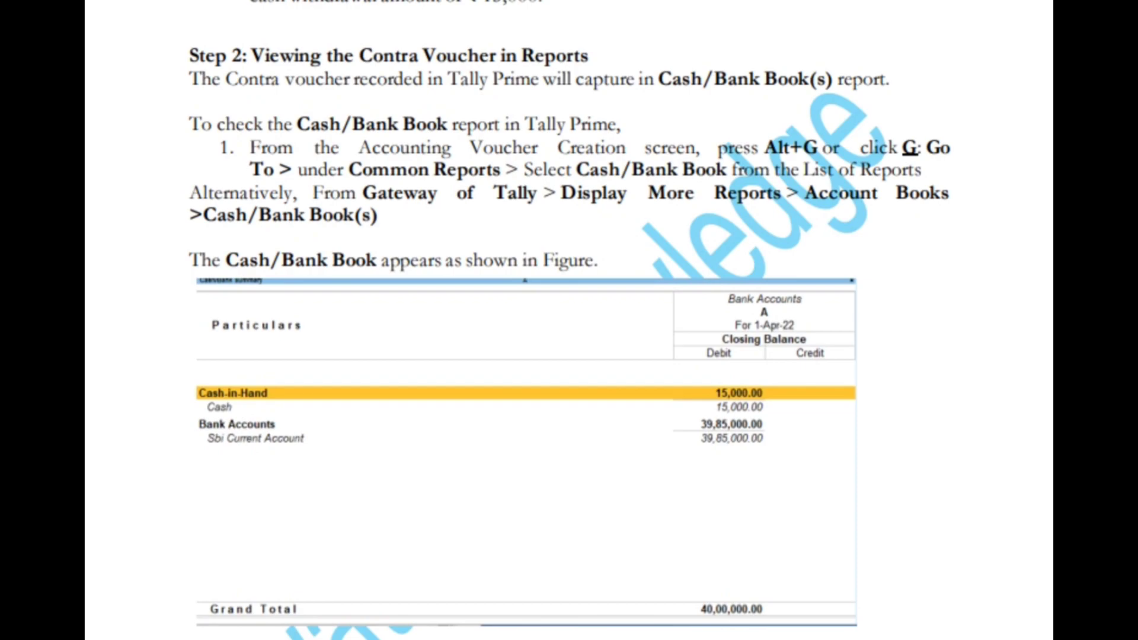
- Switch to TallyPrime and open the Cash/Bank Book report from the common reports
{"action": "mouse_move", "coordinate": [738, 639]}
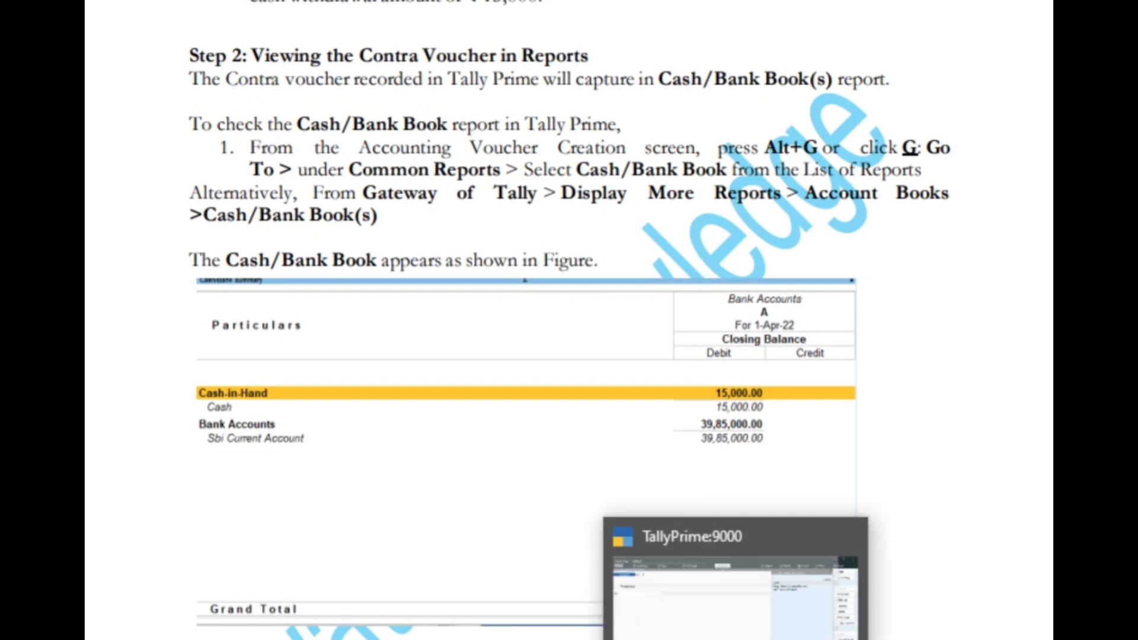
{"action": "left_click", "coordinate": [739, 611]}
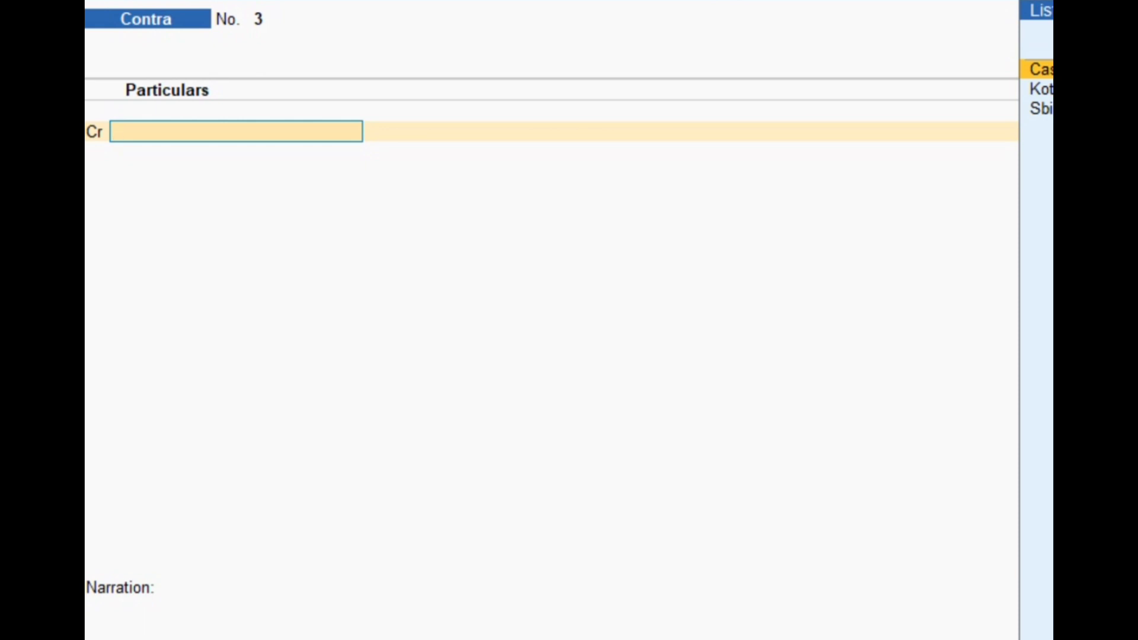
{"action": "key", "text": "alt+g"}
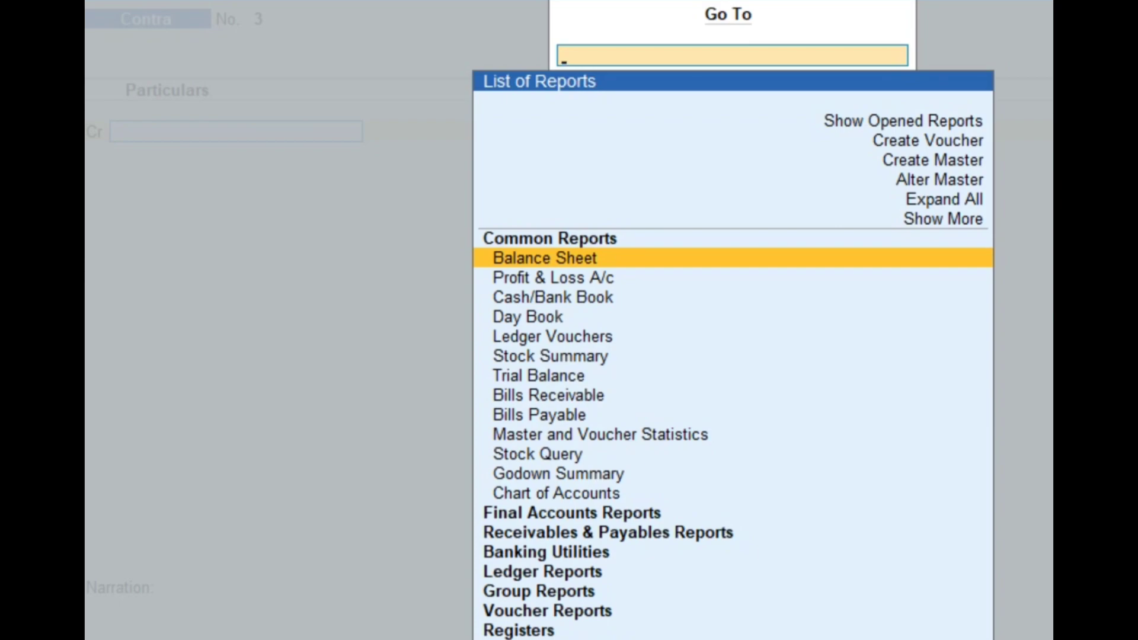
{"action": "key", "text": "Down"}
{"action": "key", "text": "Down"}
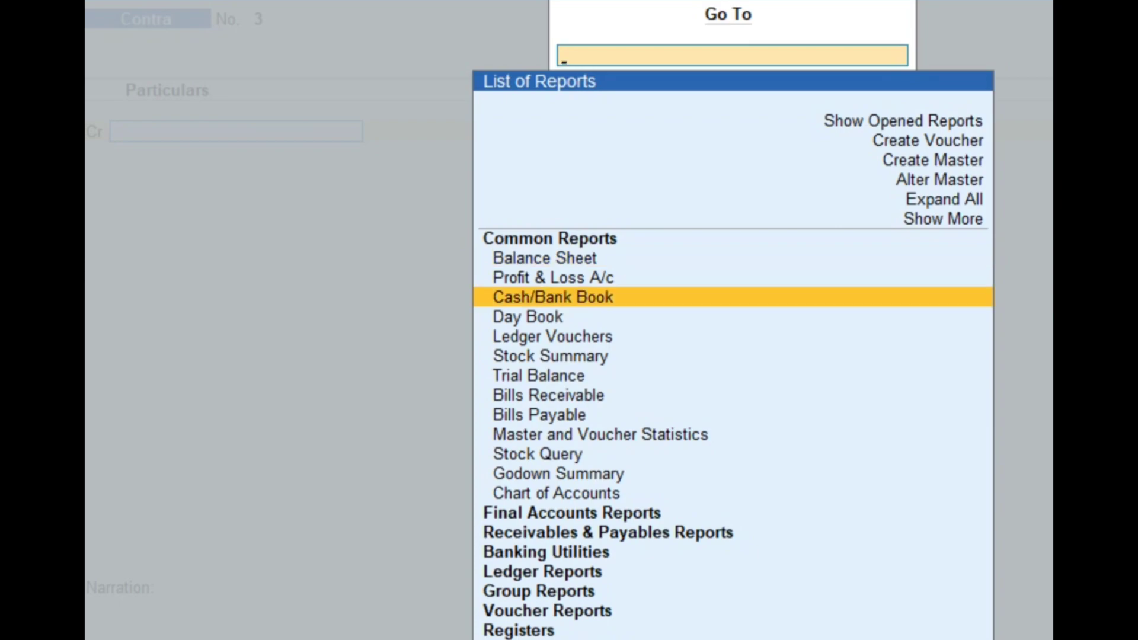
{"action": "key", "text": "Return"}
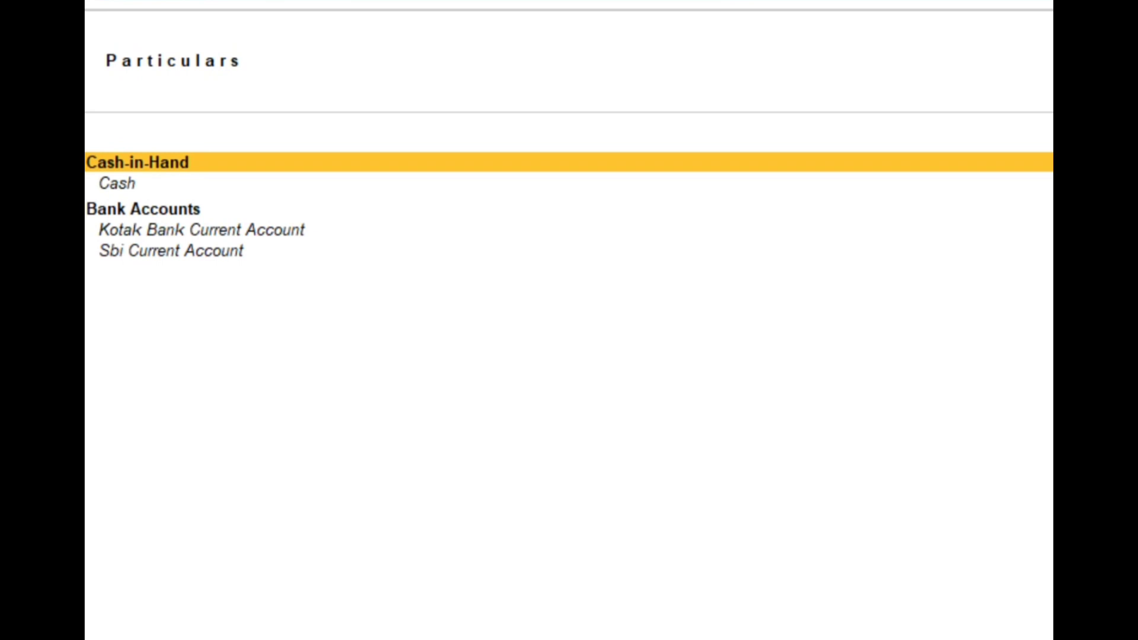